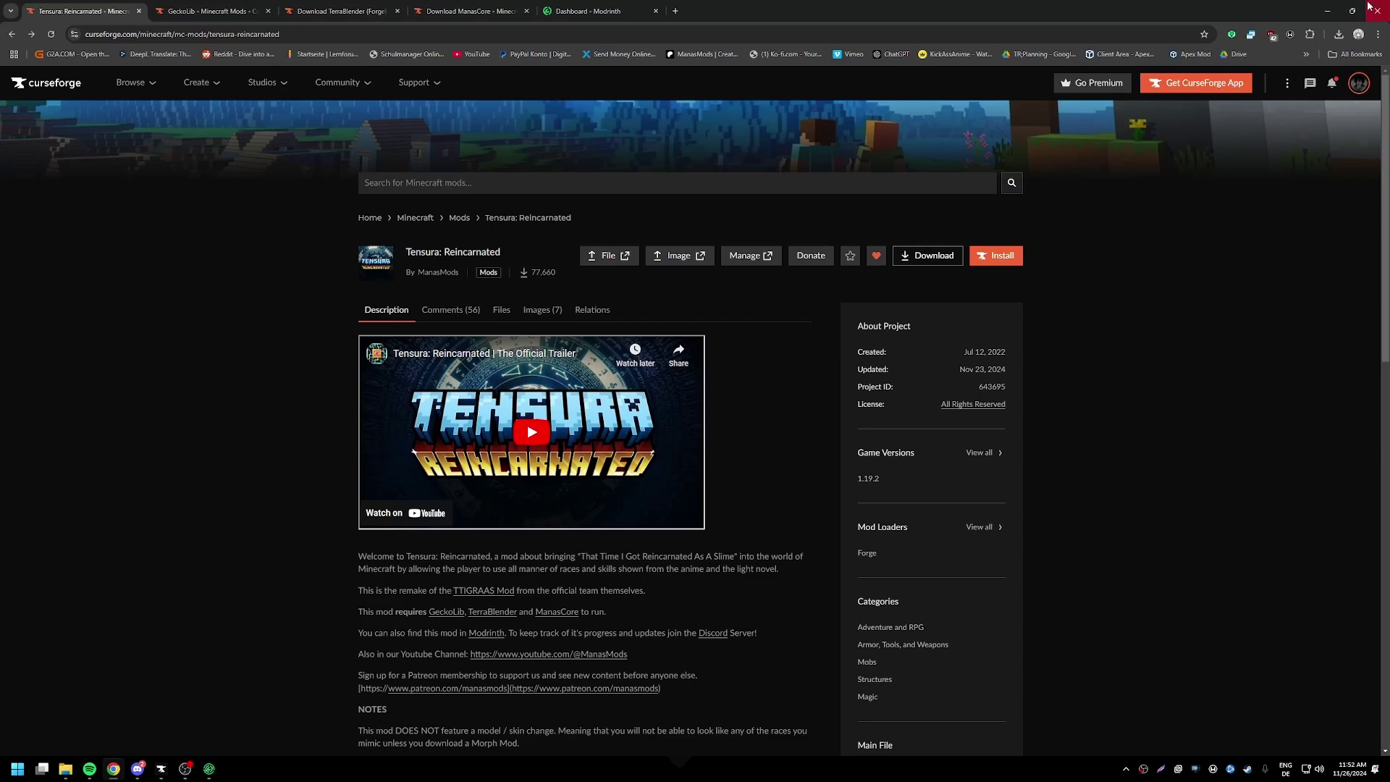
Step: Show the recent downloads: the Tensura, GeckoLib, TerraBlender and ManasCore 1.19.2 jars
click(1346, 34)
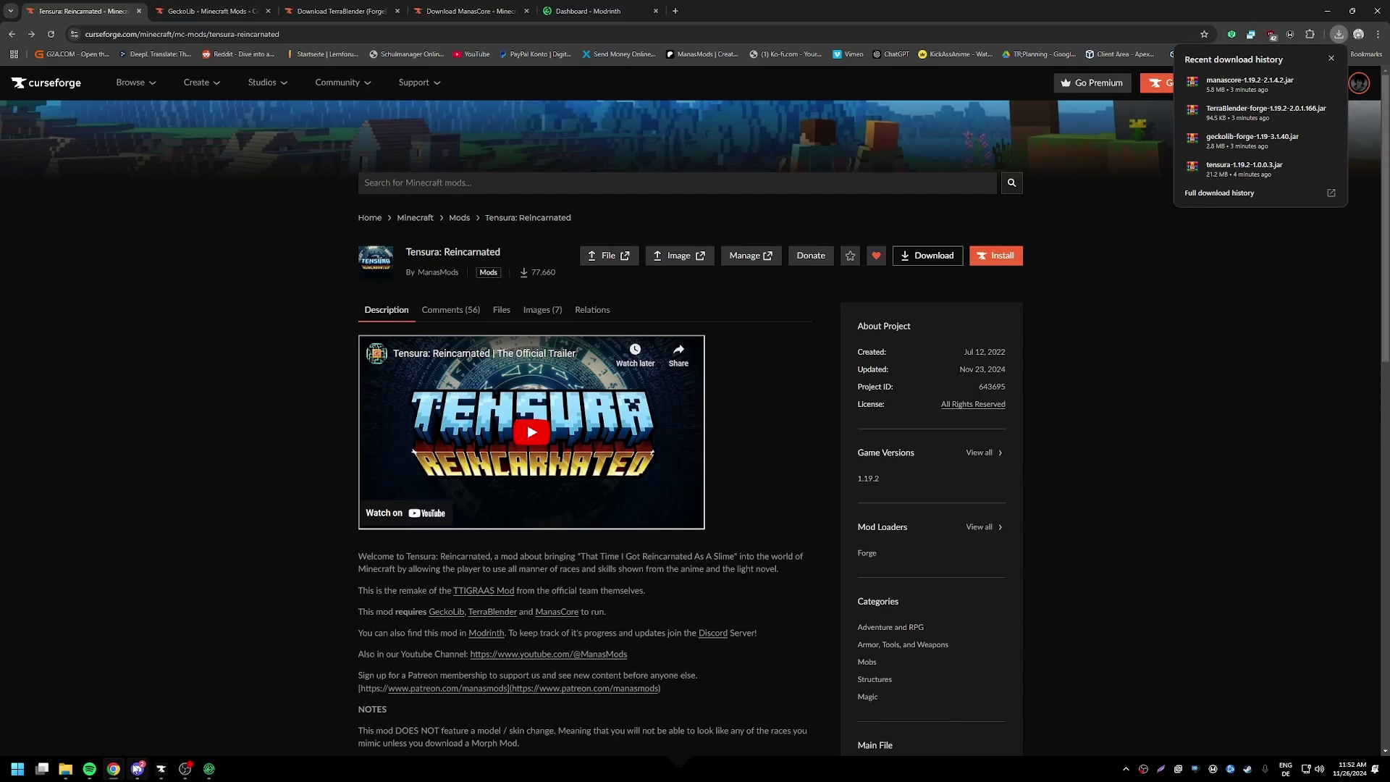
Step: Select the four downloaded mod jars in the Video downloads folder
click(65, 768)
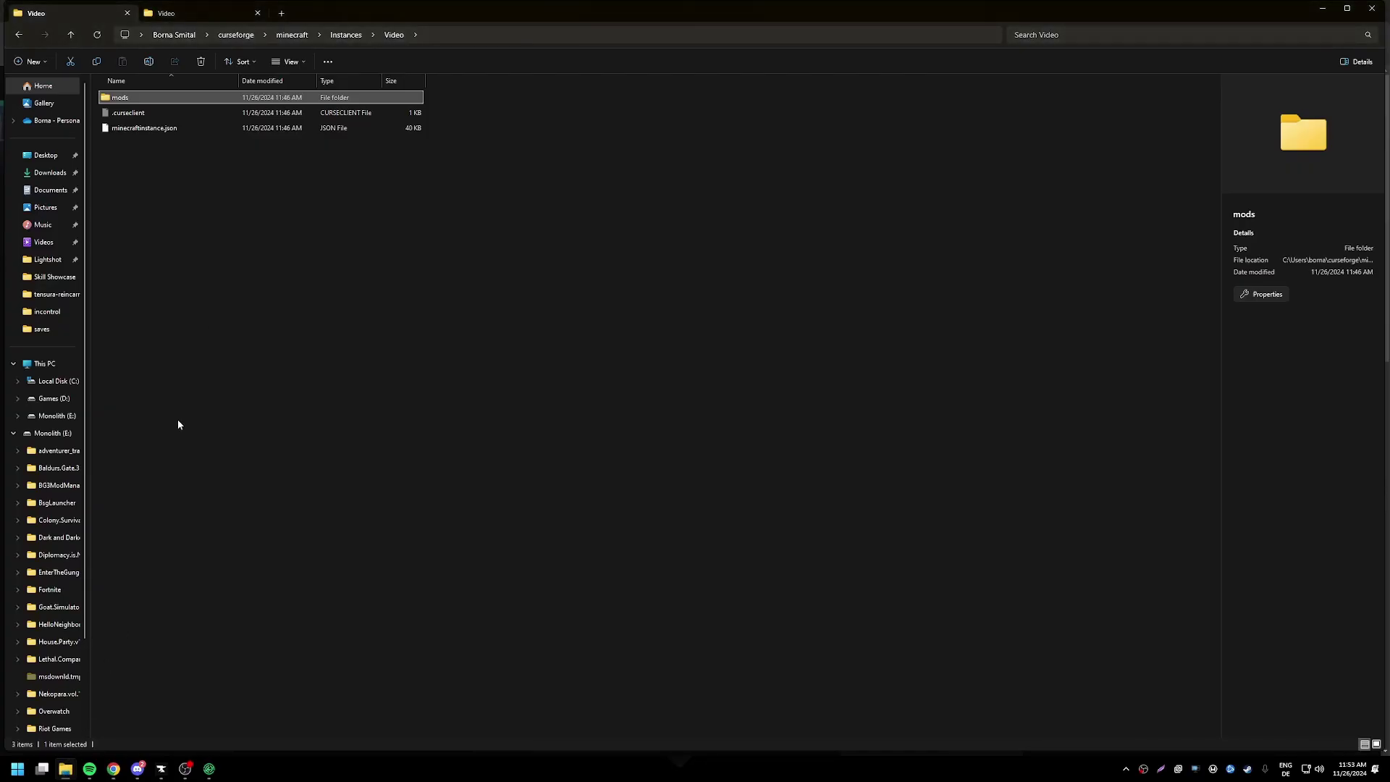
click(194, 10)
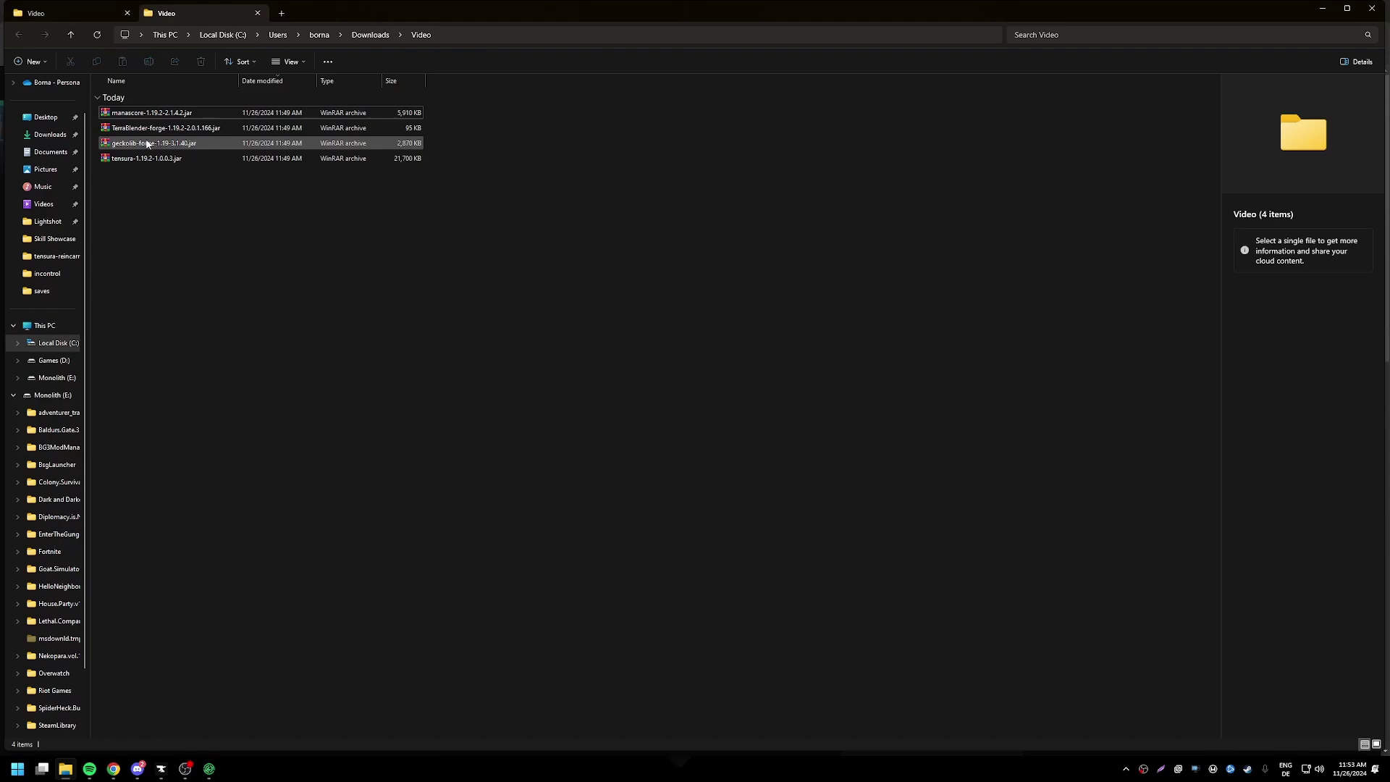
drag(246, 191, 231, 113)
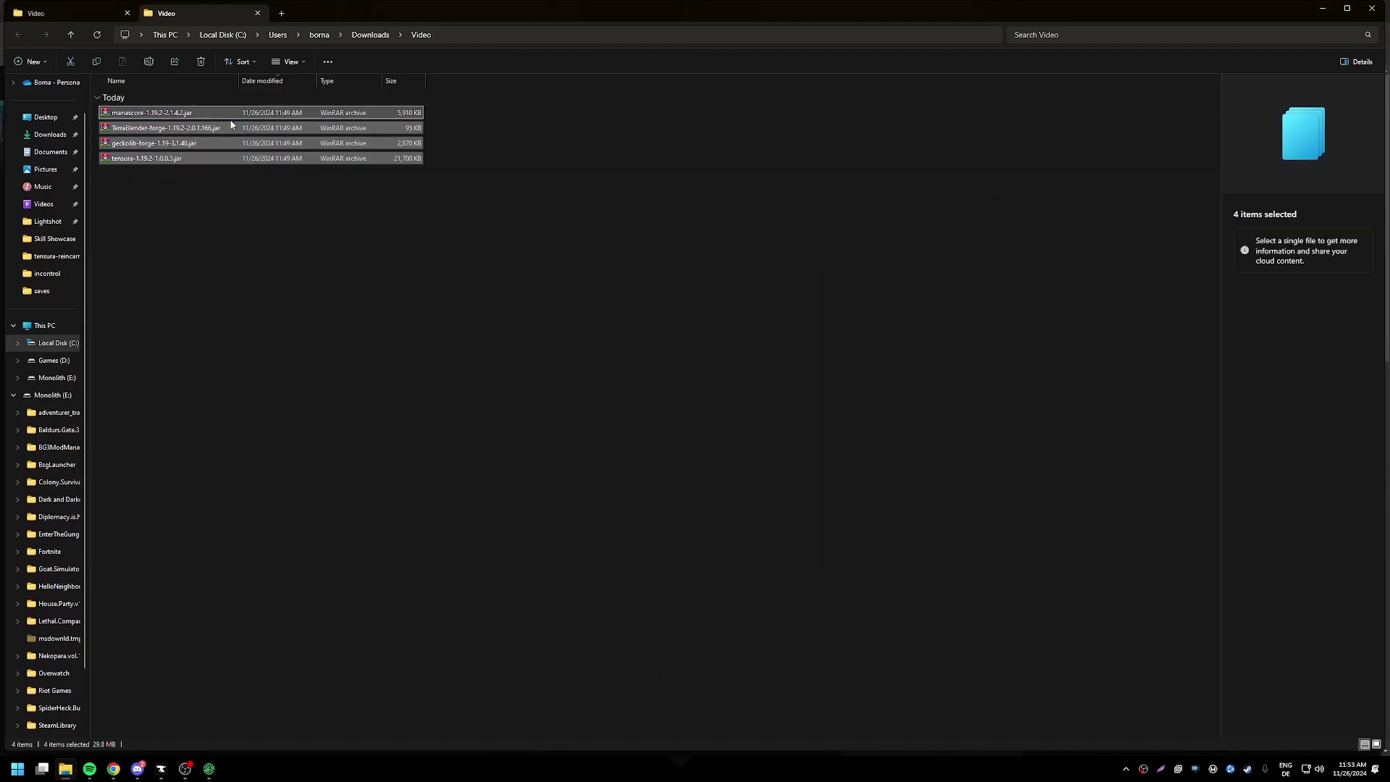
Step: Review the Tensura page note requiring GeckoLib, TerraBlender and ManasCore
click(113, 769)
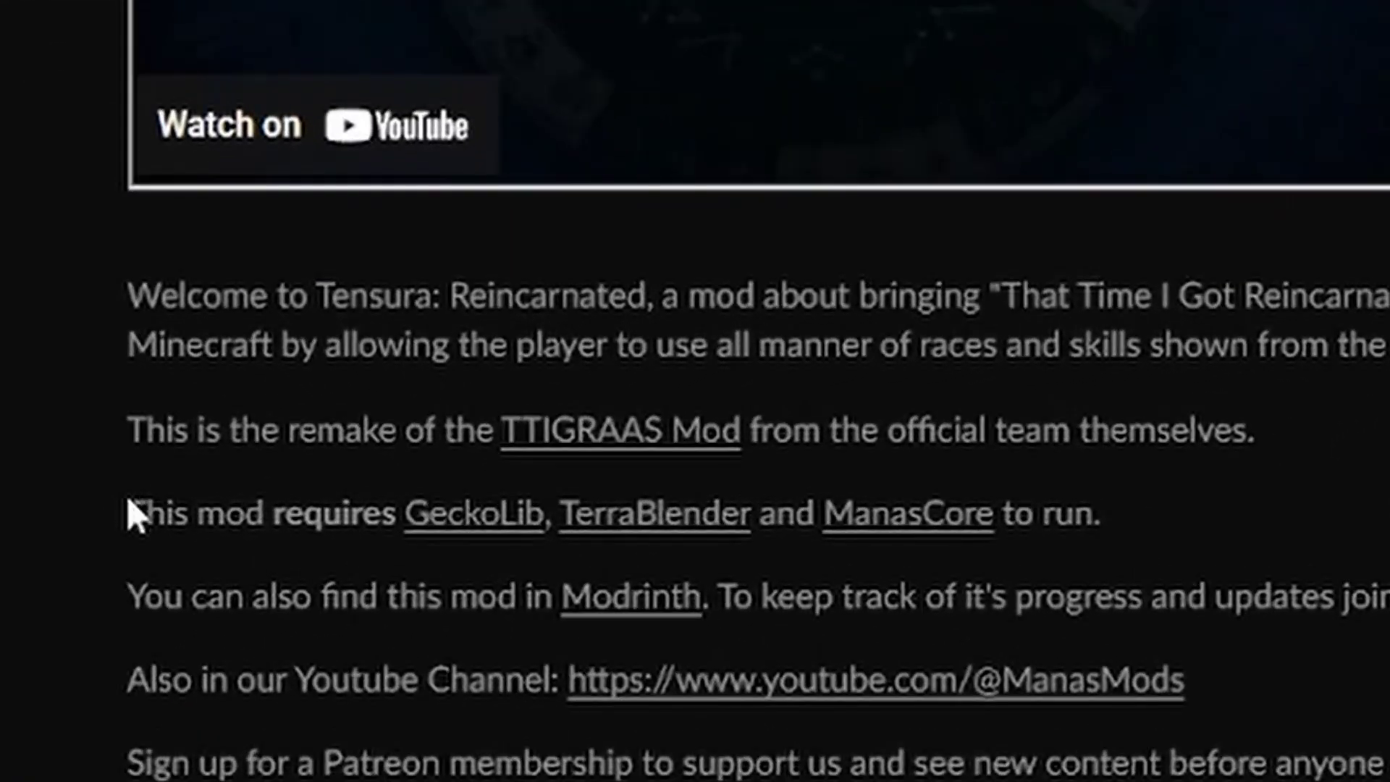
drag(122, 512, 1116, 508)
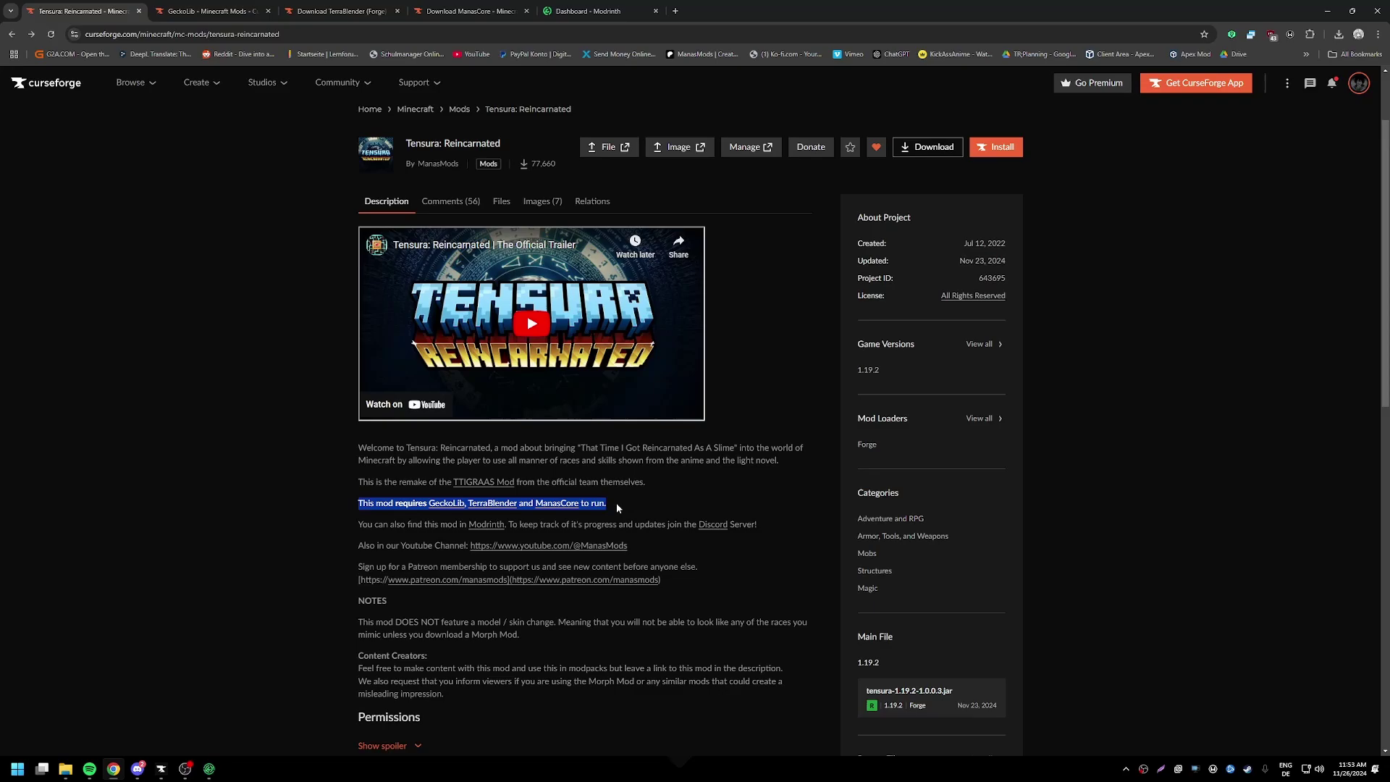
click(616, 502)
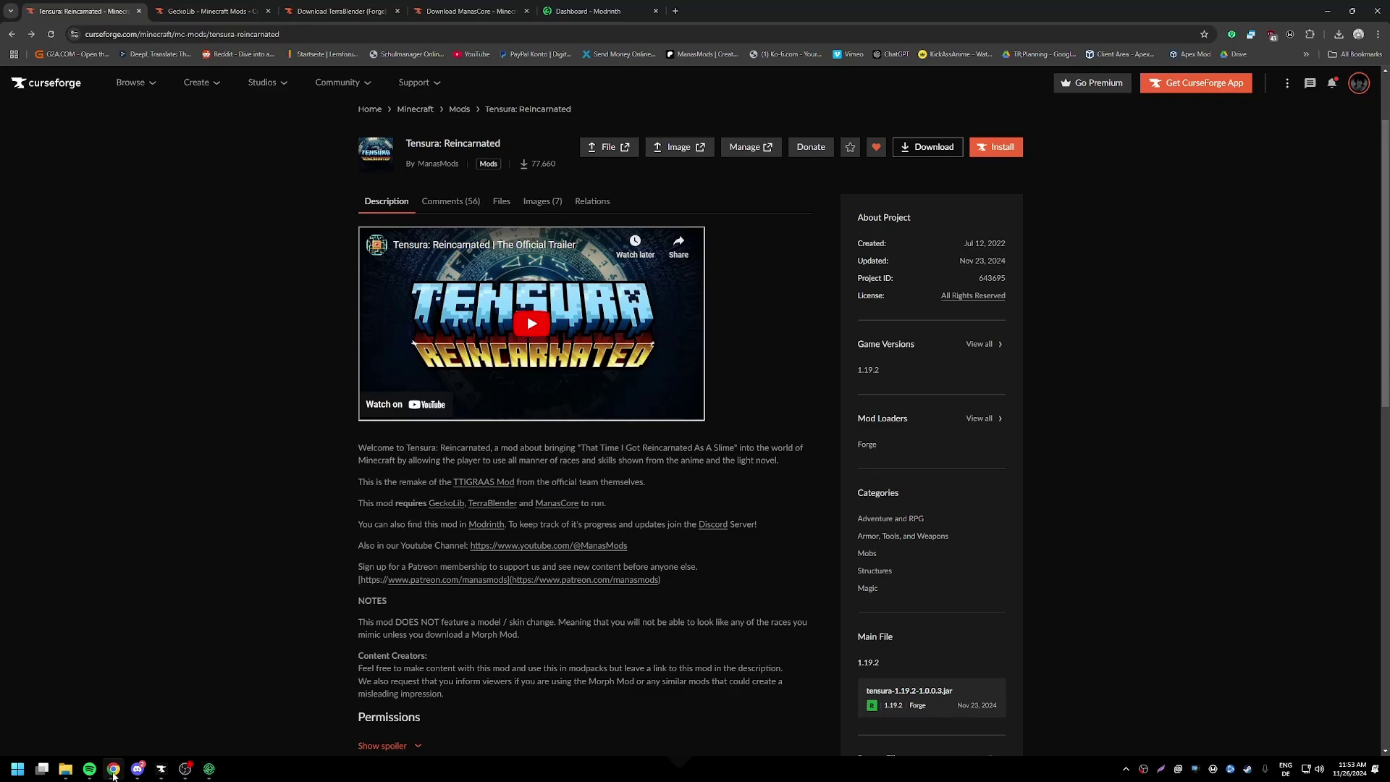
Step: Copy the four mod jars and bring up the CurseForge Video instance folder
click(65, 768)
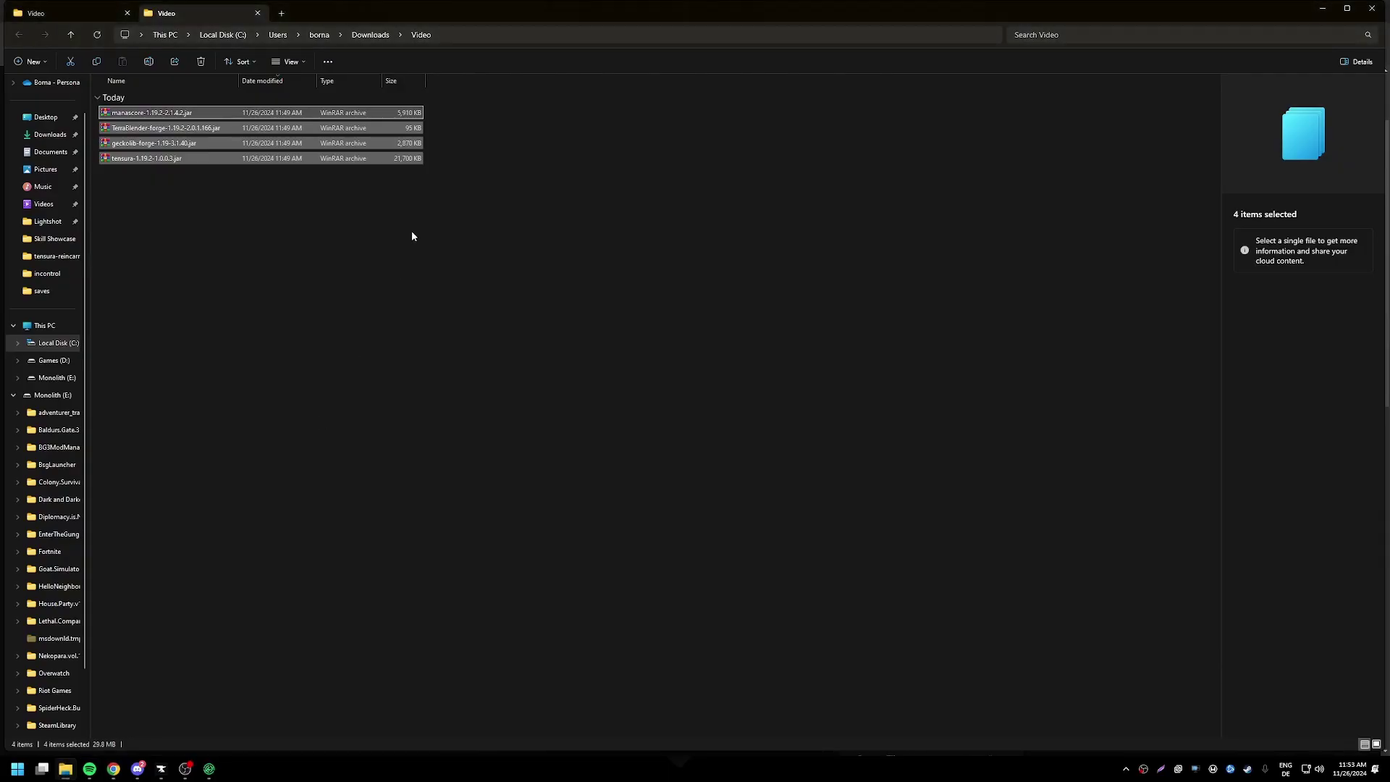
click(271, 236)
drag(246, 231, 205, 86)
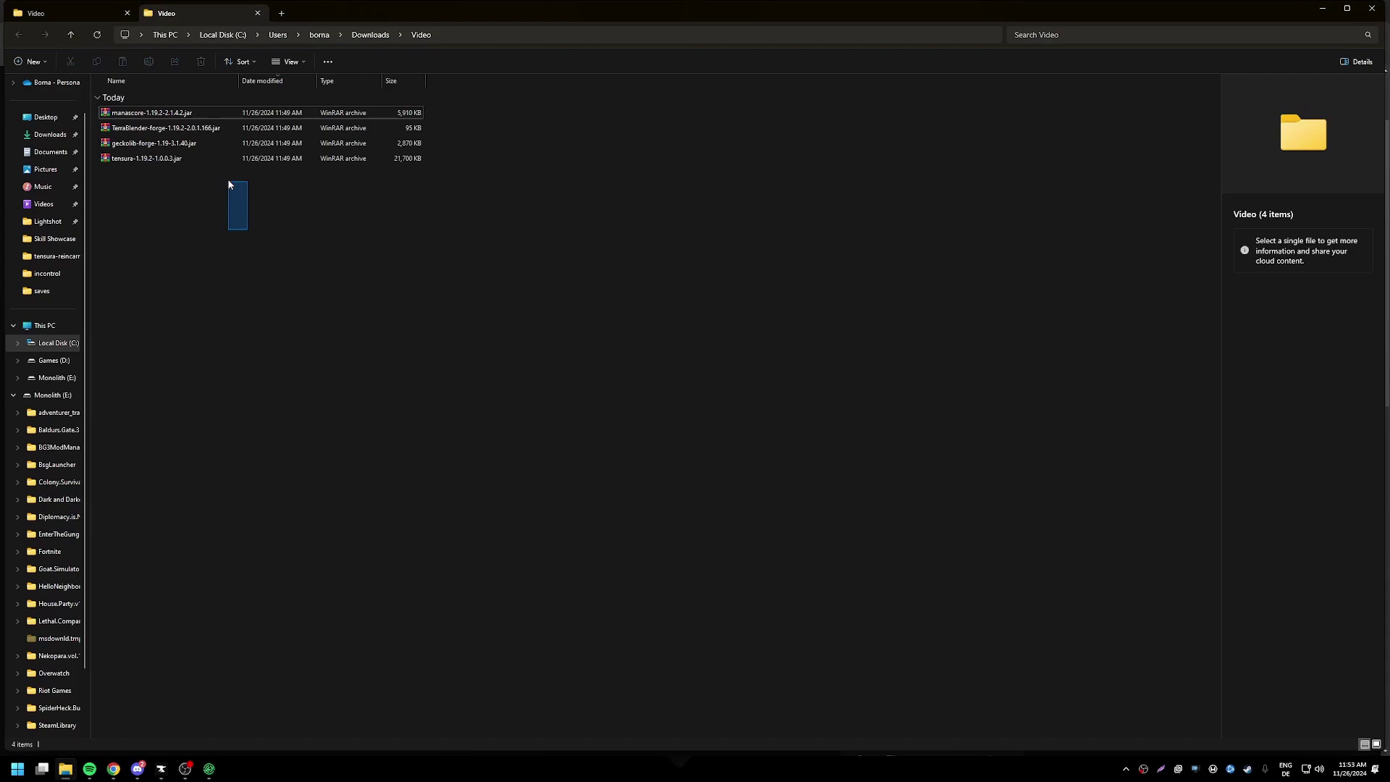
key(ctrl+c)
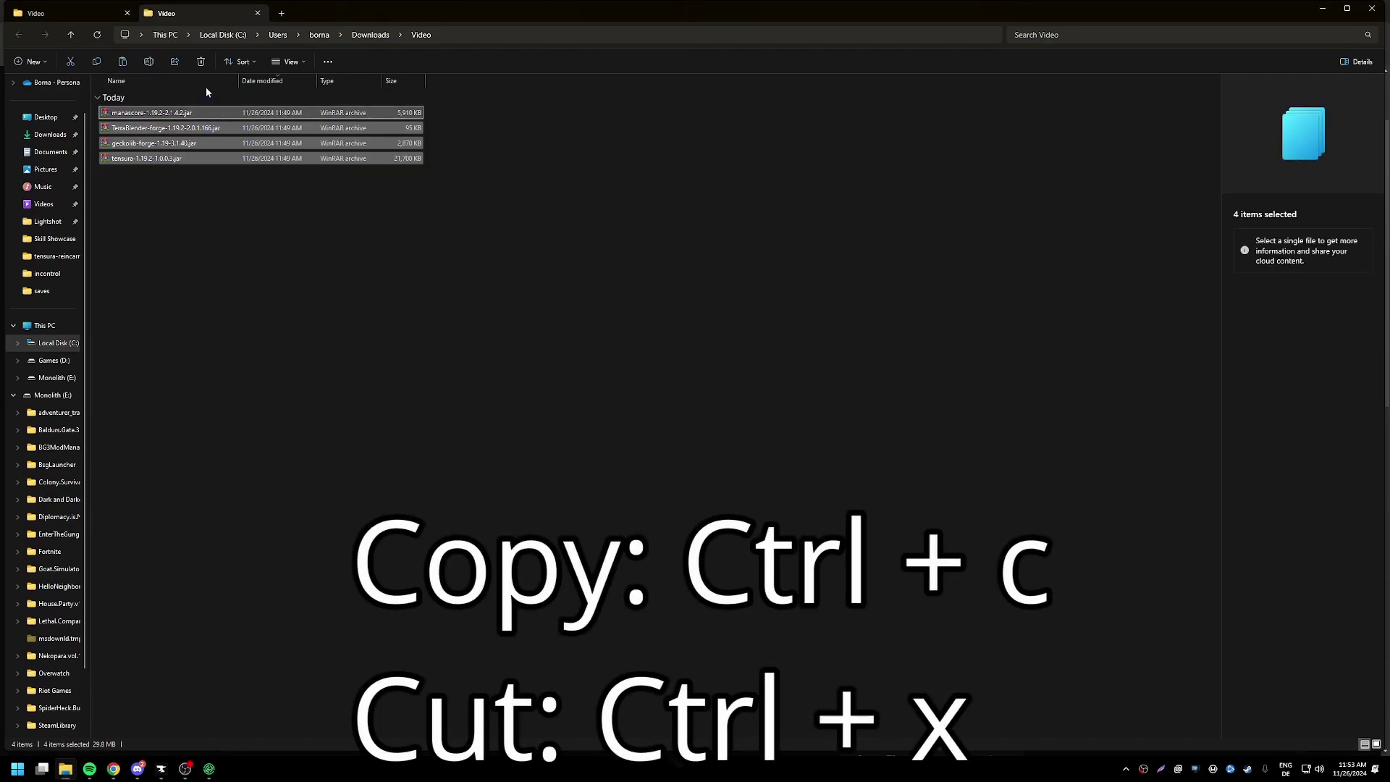
click(105, 14)
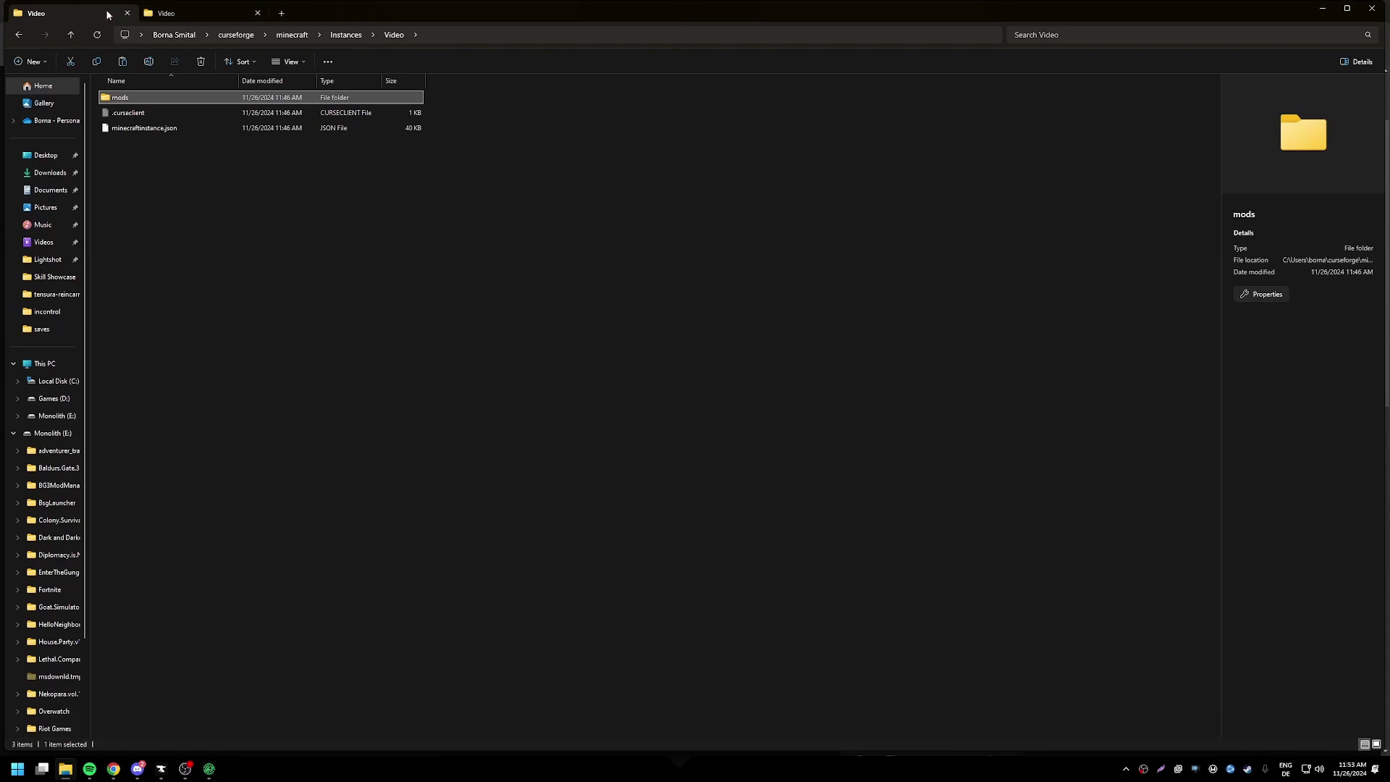
mouse_move(161, 769)
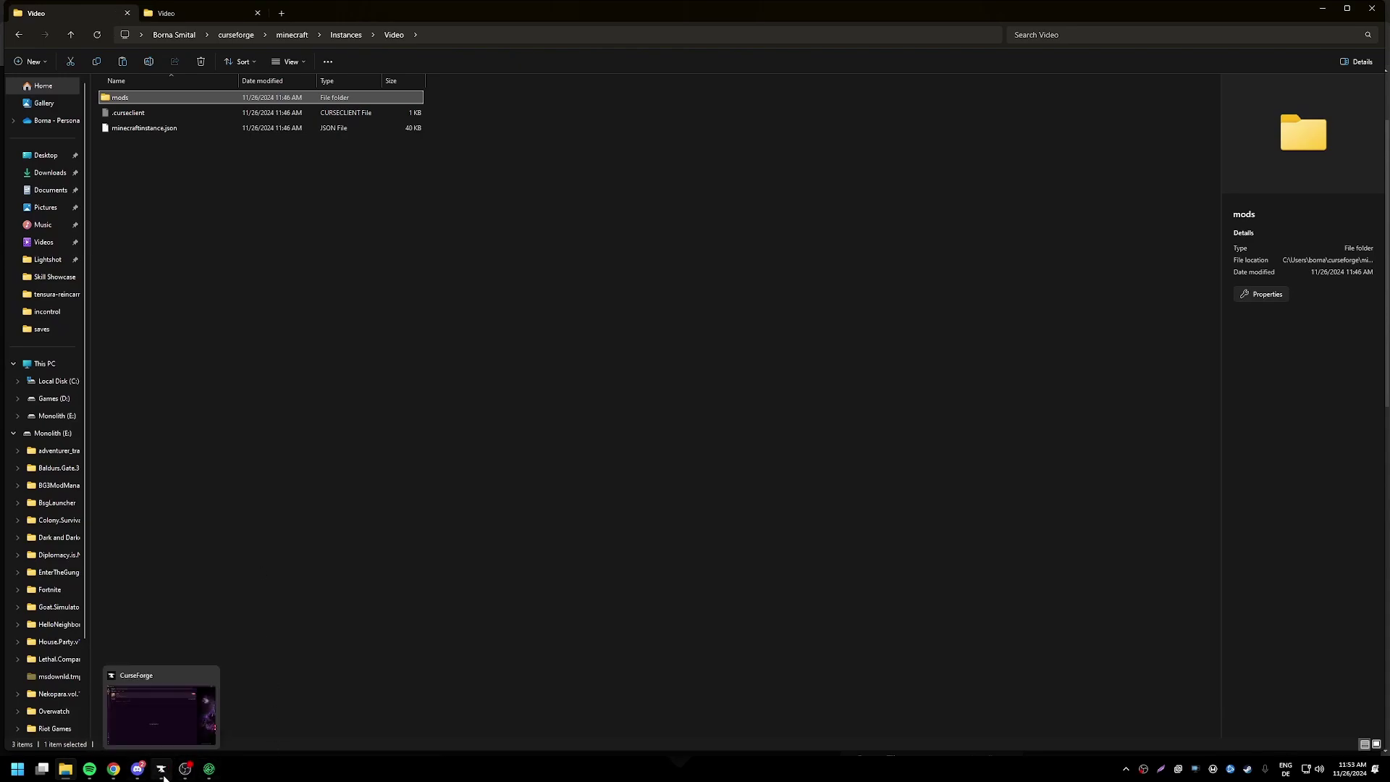
Step: Open the Video modpack's folder on disk from its options menu in CurseForge
click(162, 768)
click(60, 65)
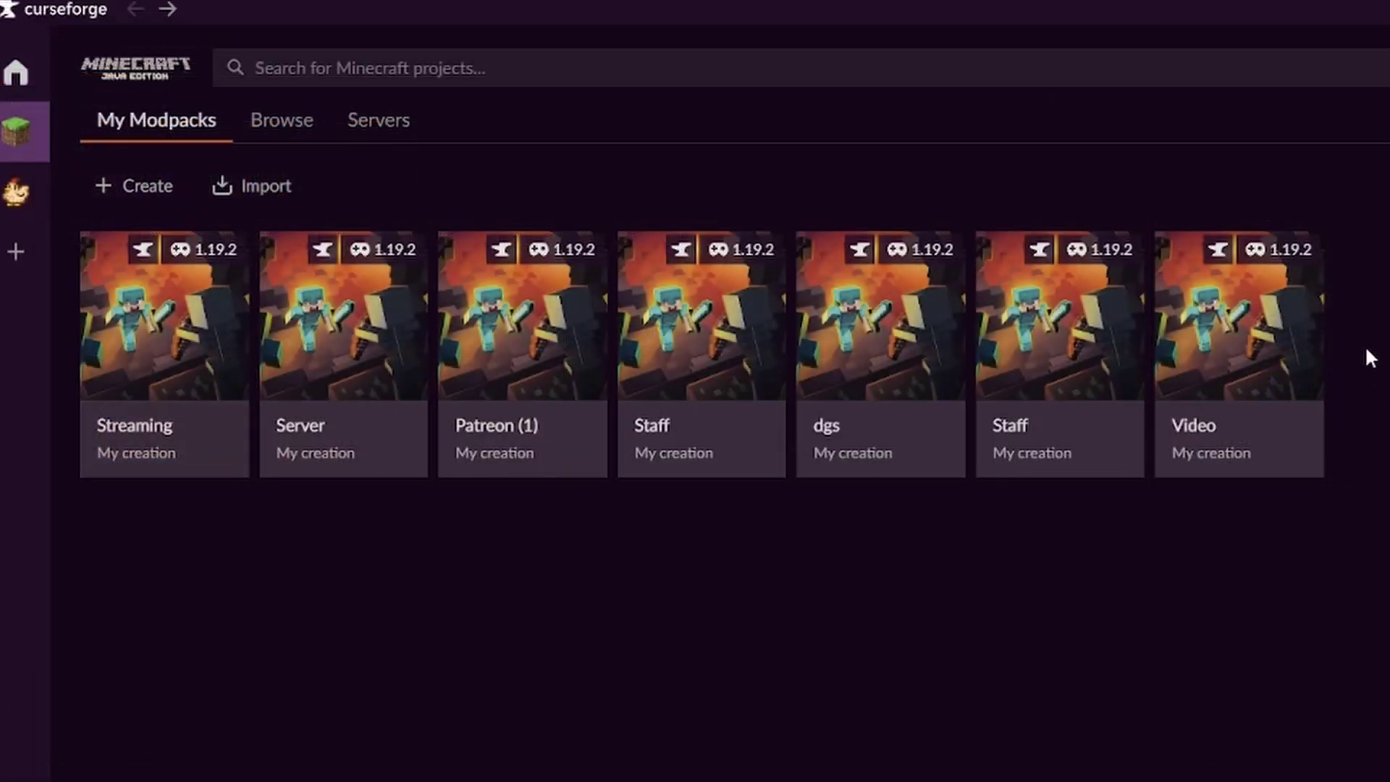
click(1231, 390)
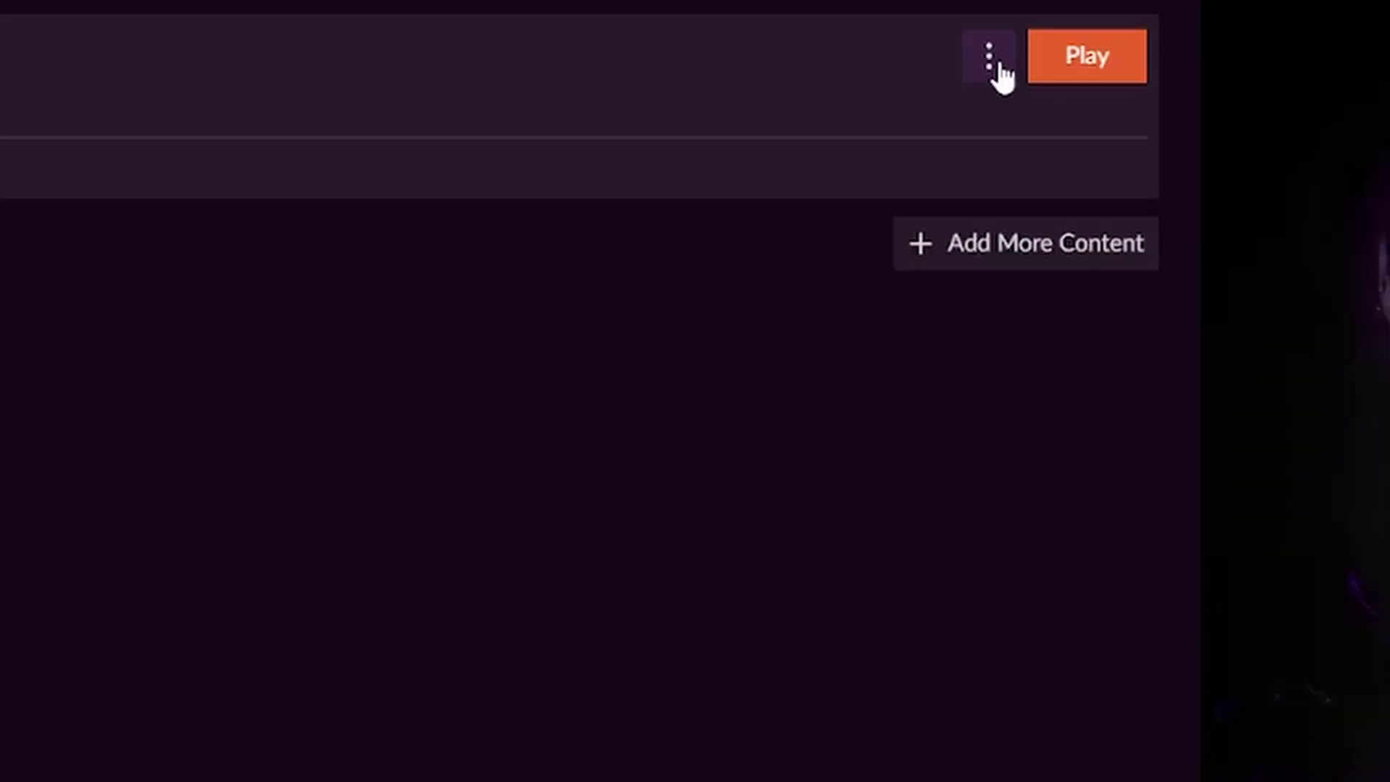
click(990, 57)
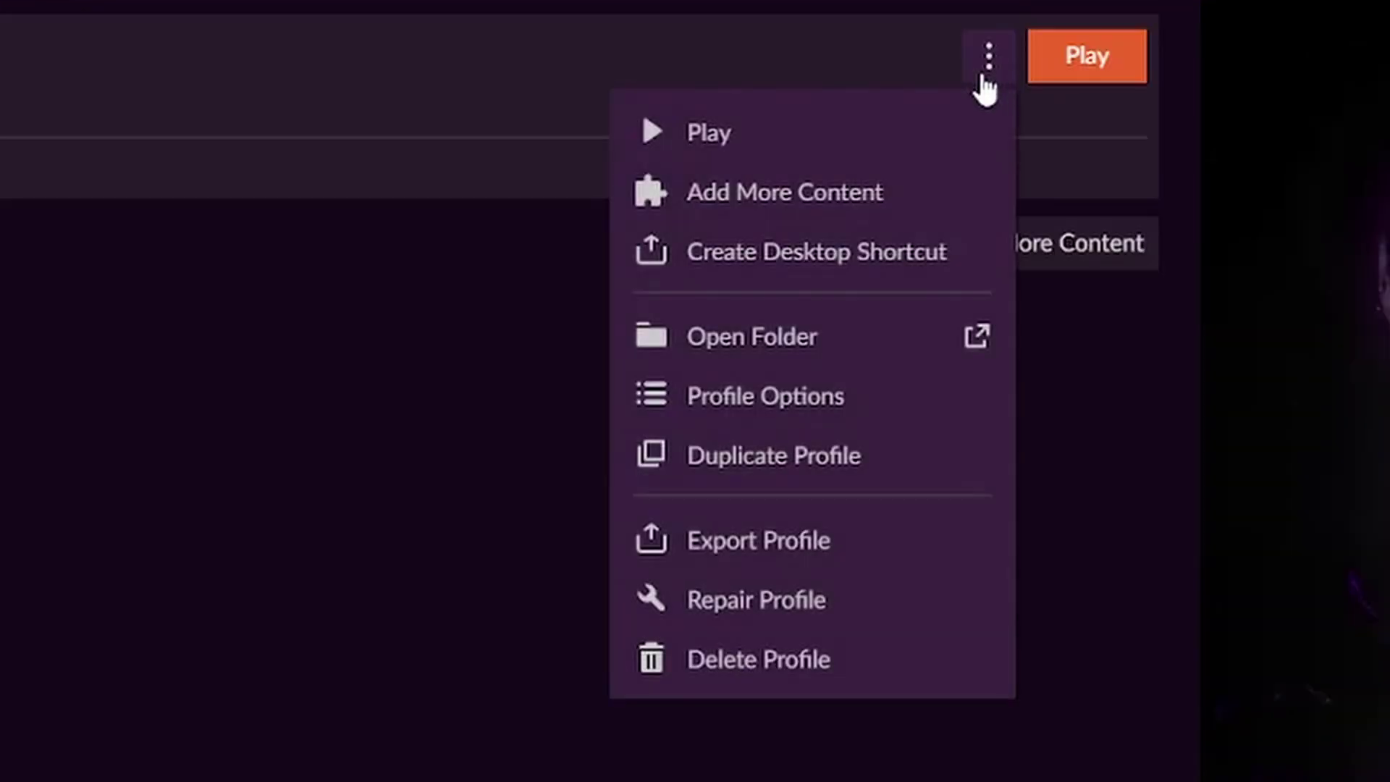
click(800, 339)
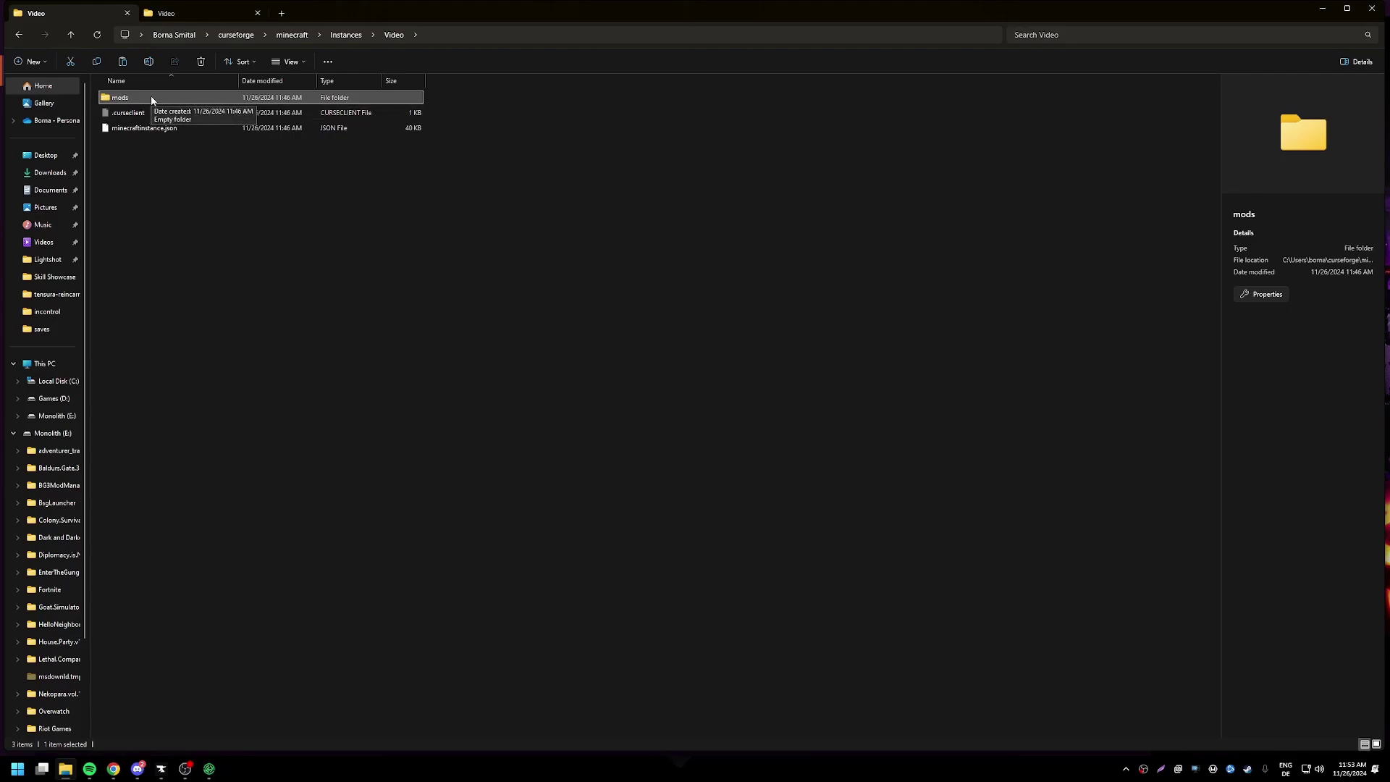
Step: Paste the four jars into the Video mods folder and check them in CurseForge
double_click(151, 98)
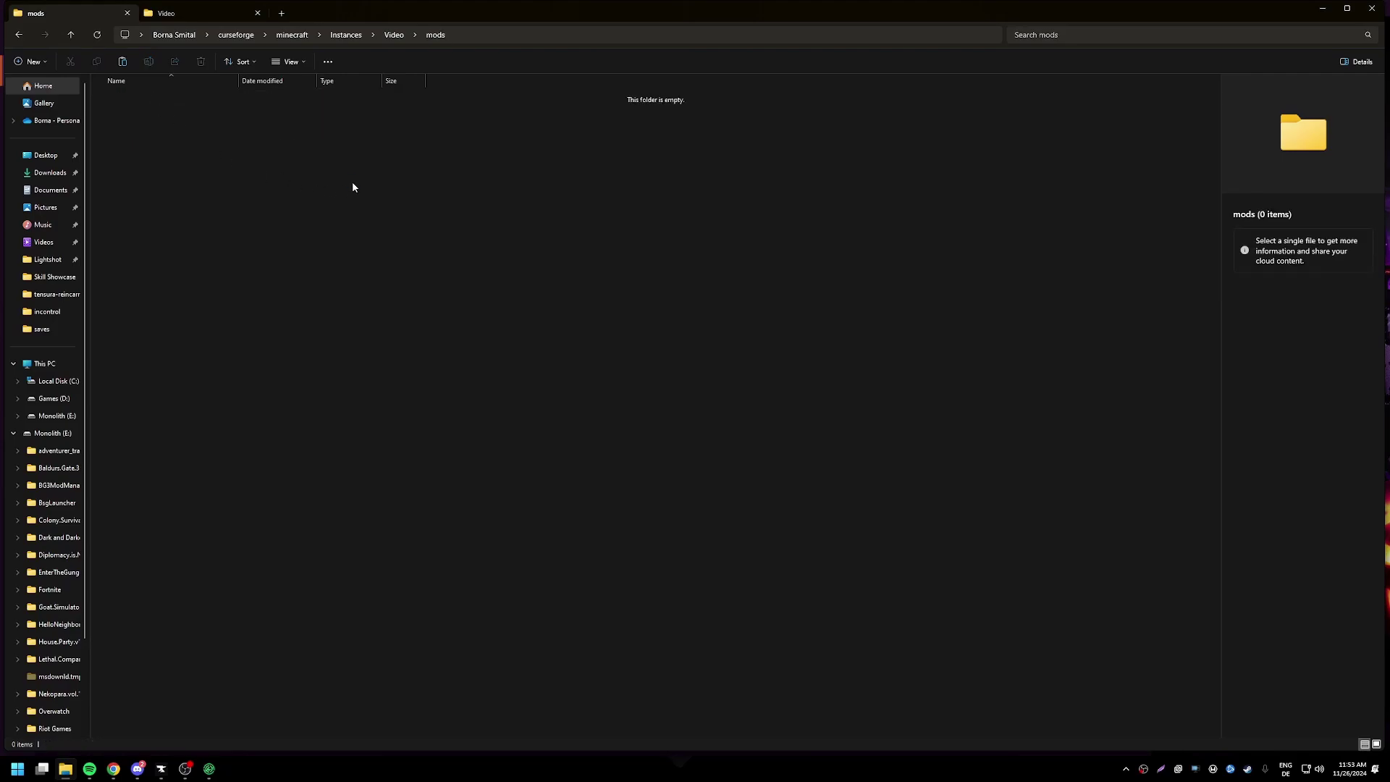
key(ctrl+v)
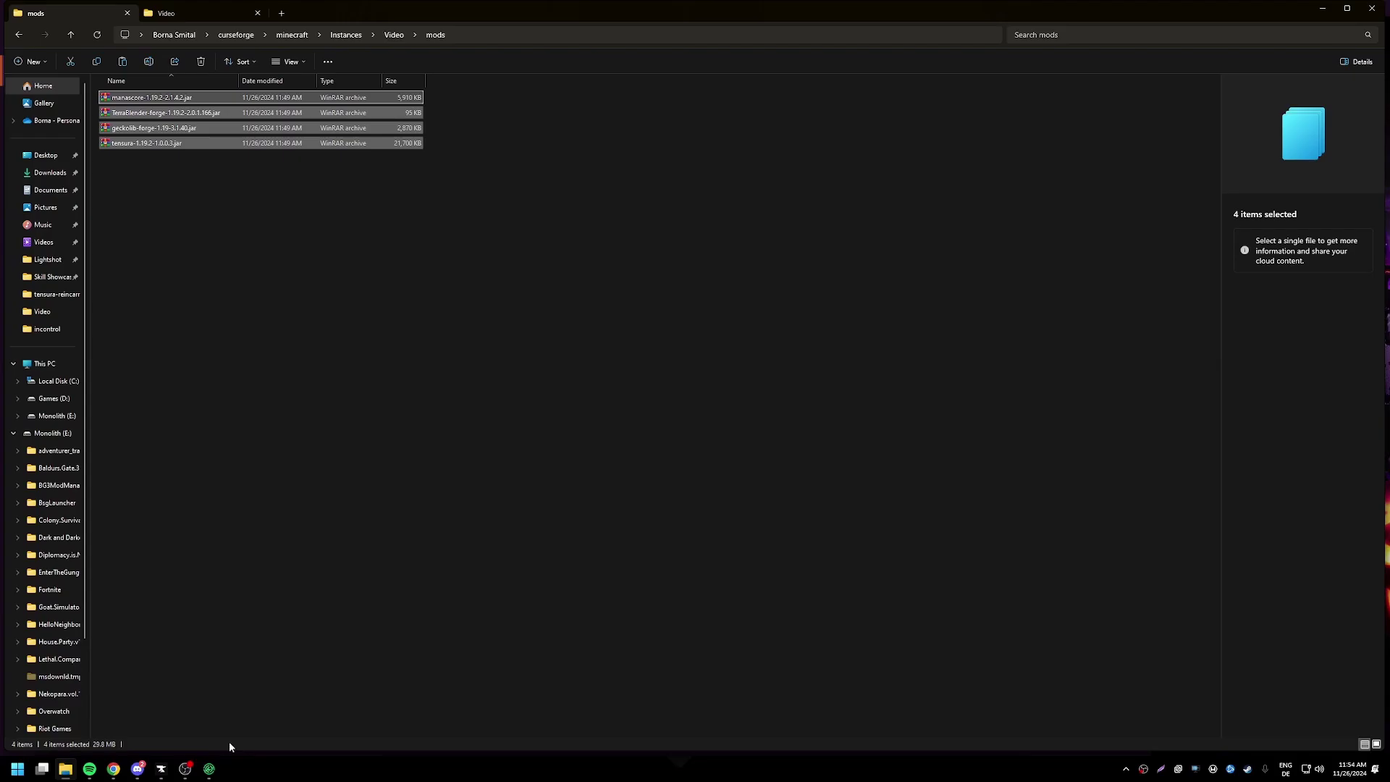
click(161, 769)
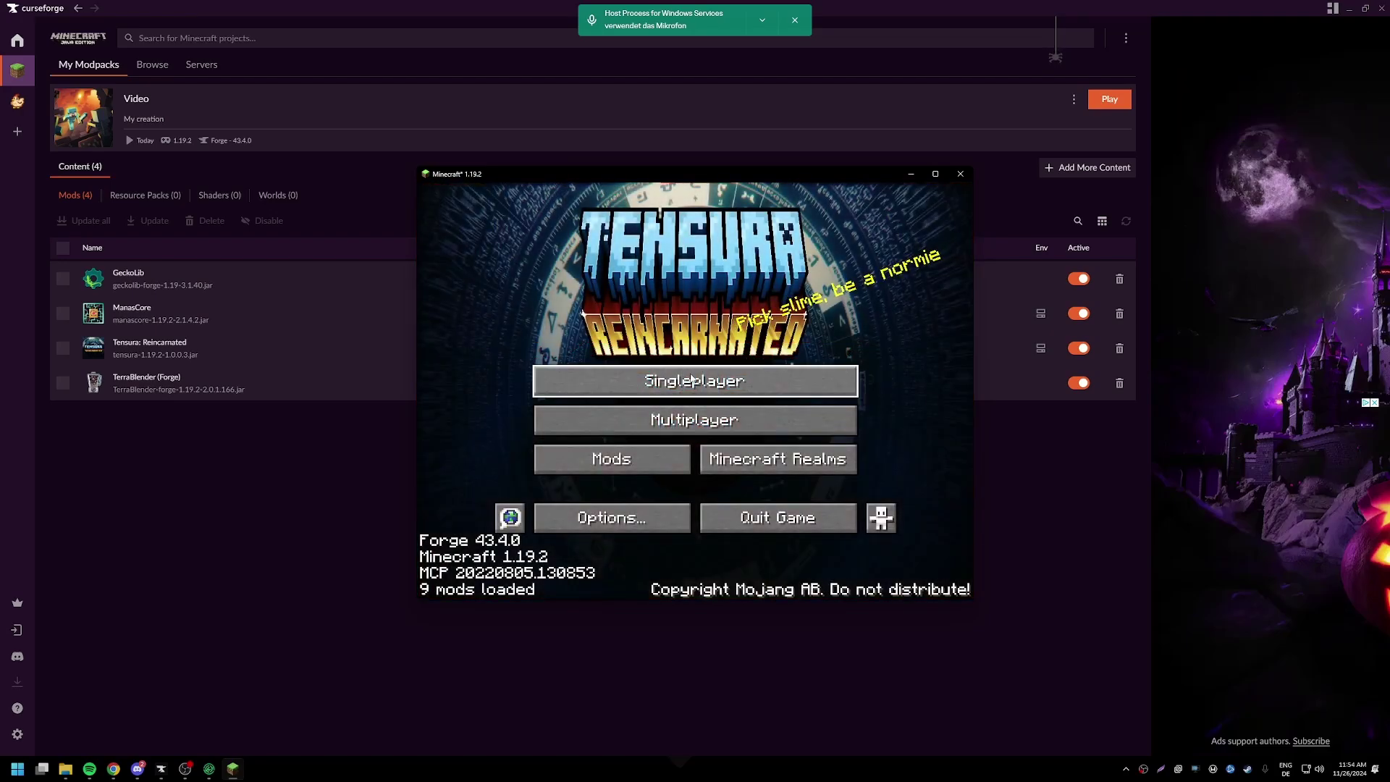
click(631, 371)
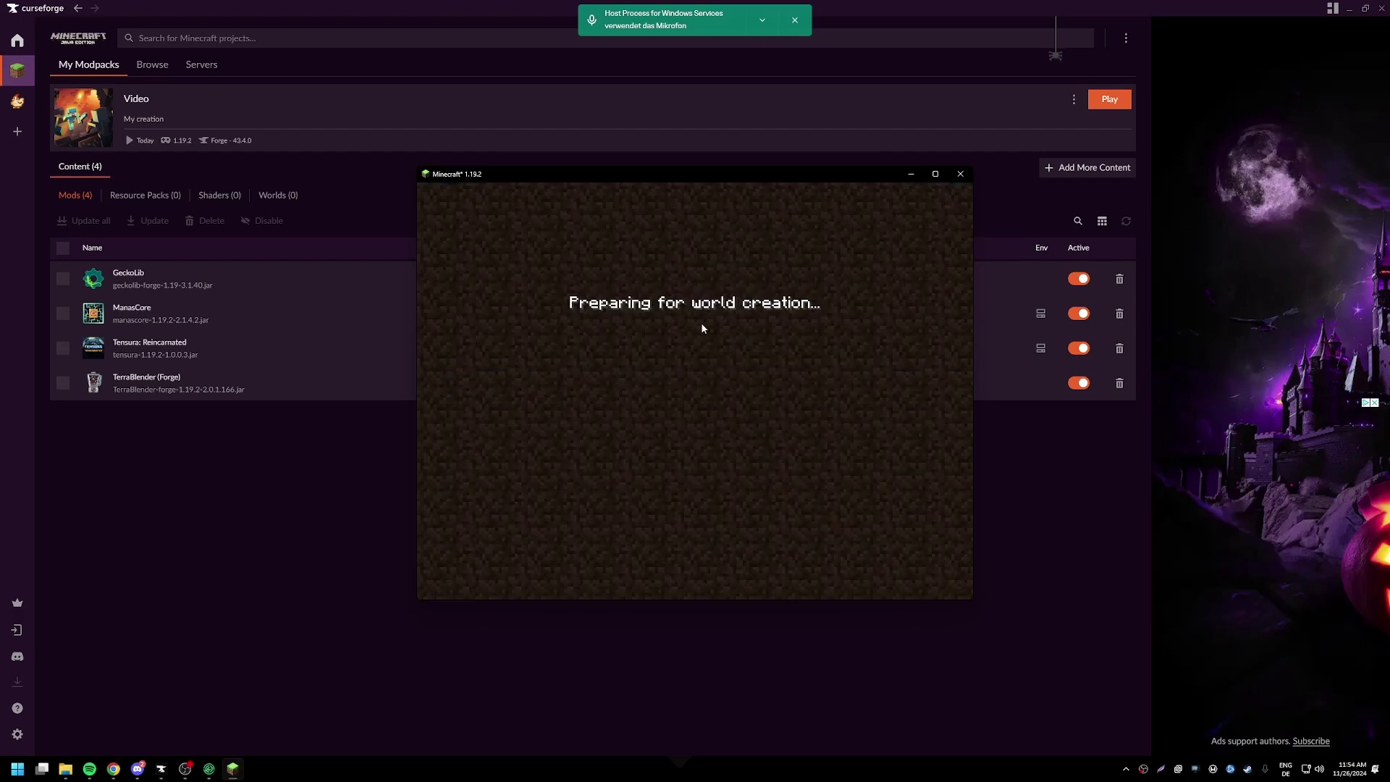
click(961, 175)
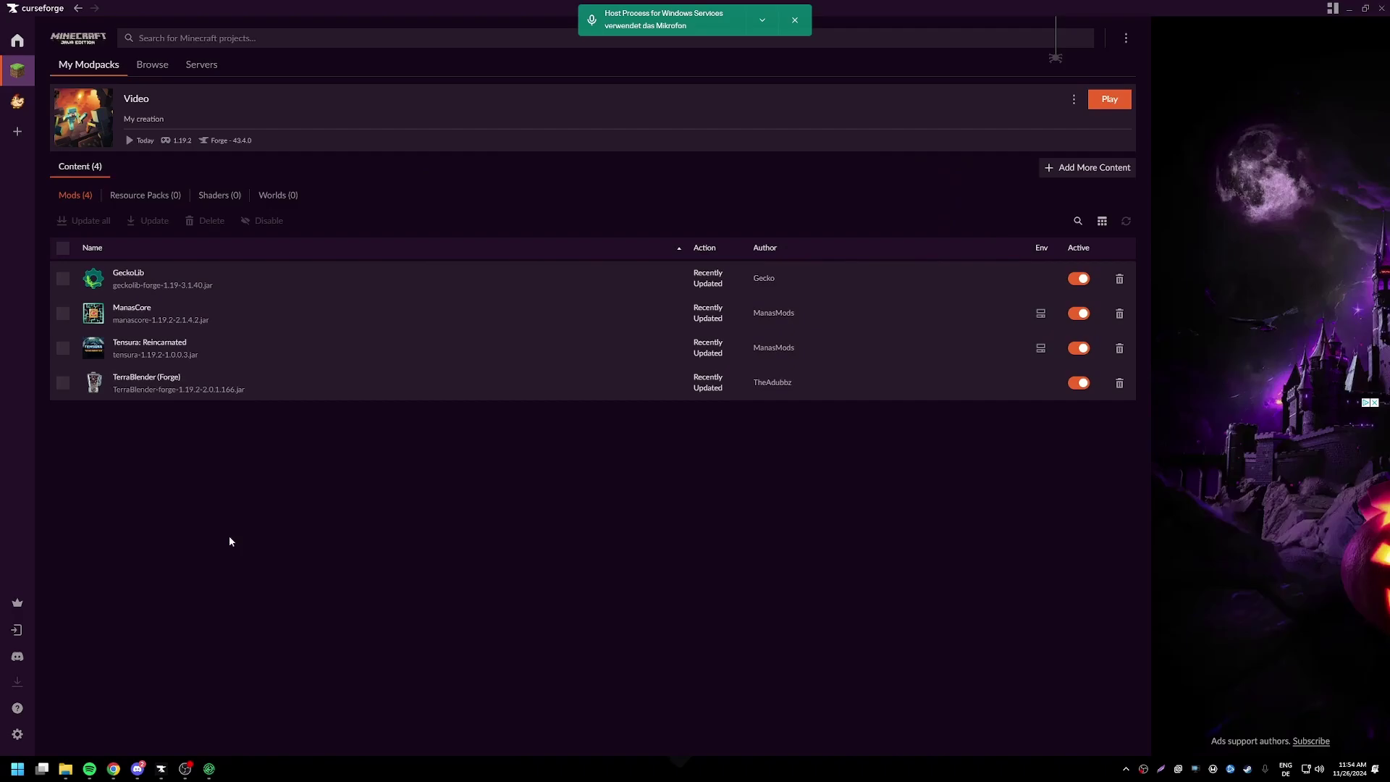
Step: Delete the Tensura, GeckoLib, TerraBlender and ManasCore mods from the Video modpack
click(115, 770)
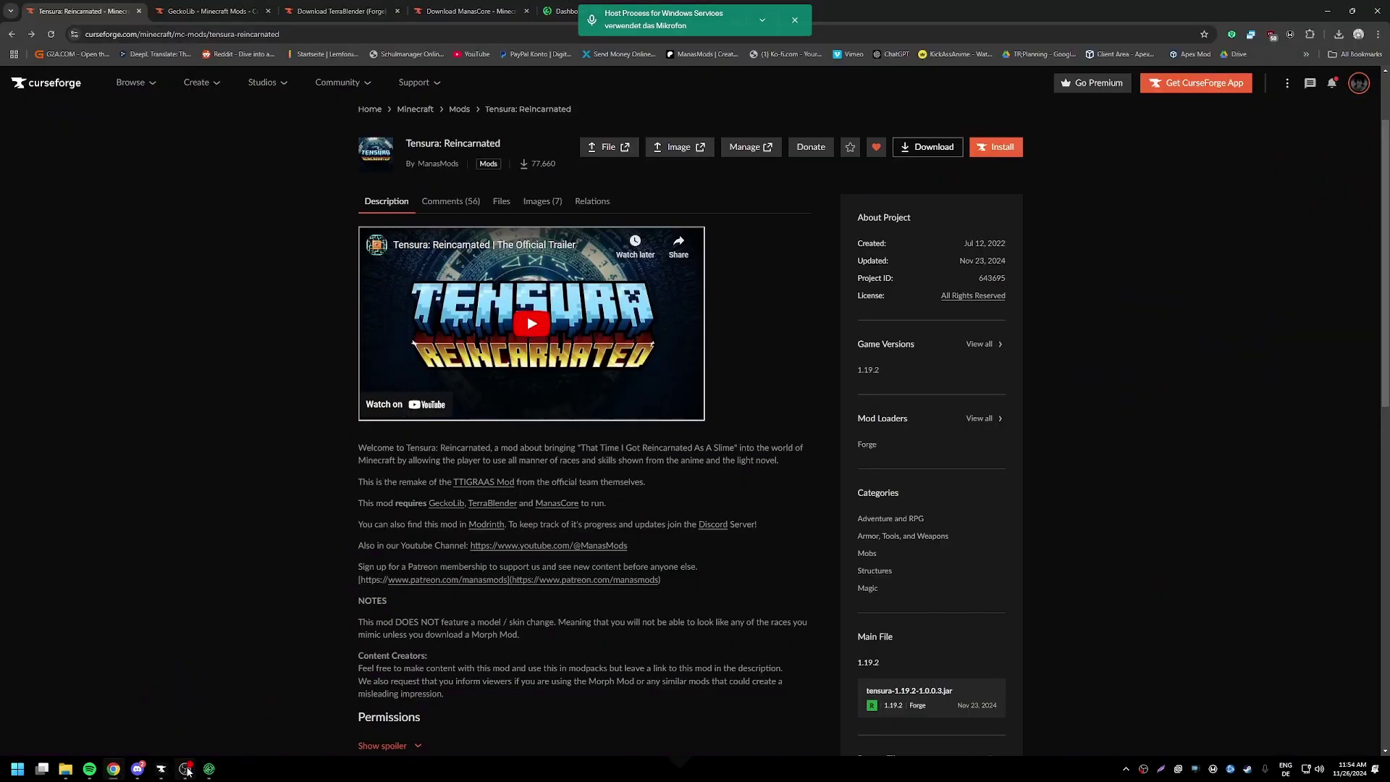
click(210, 769)
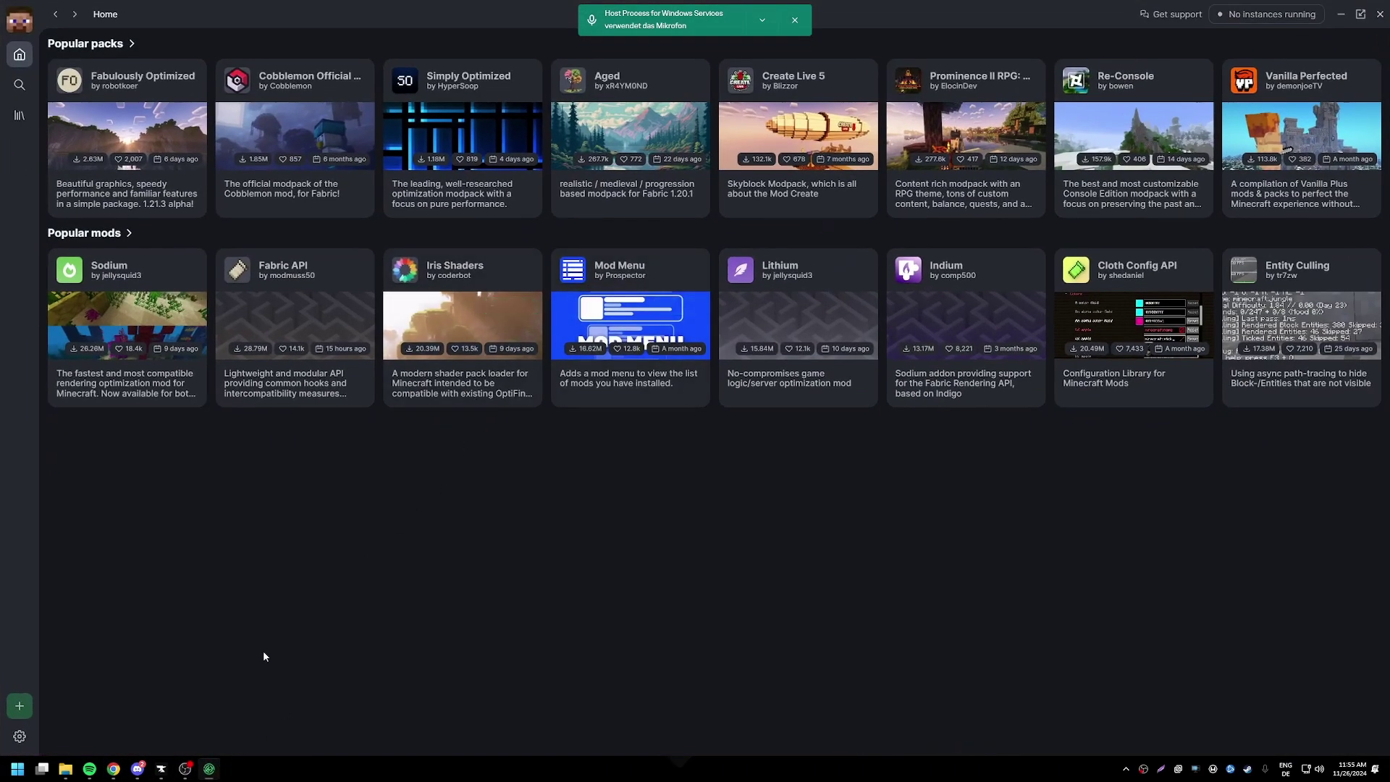
click(210, 769)
click(162, 769)
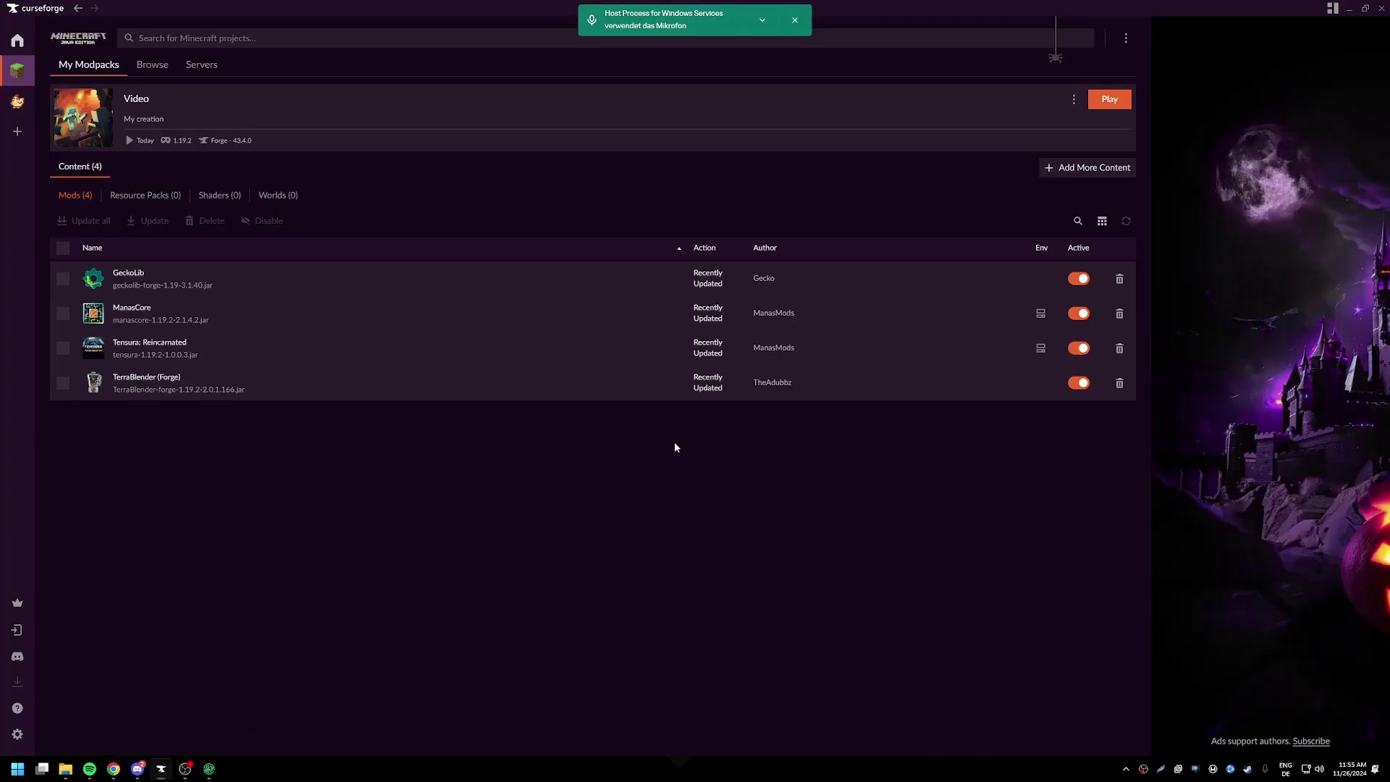
click(1119, 278)
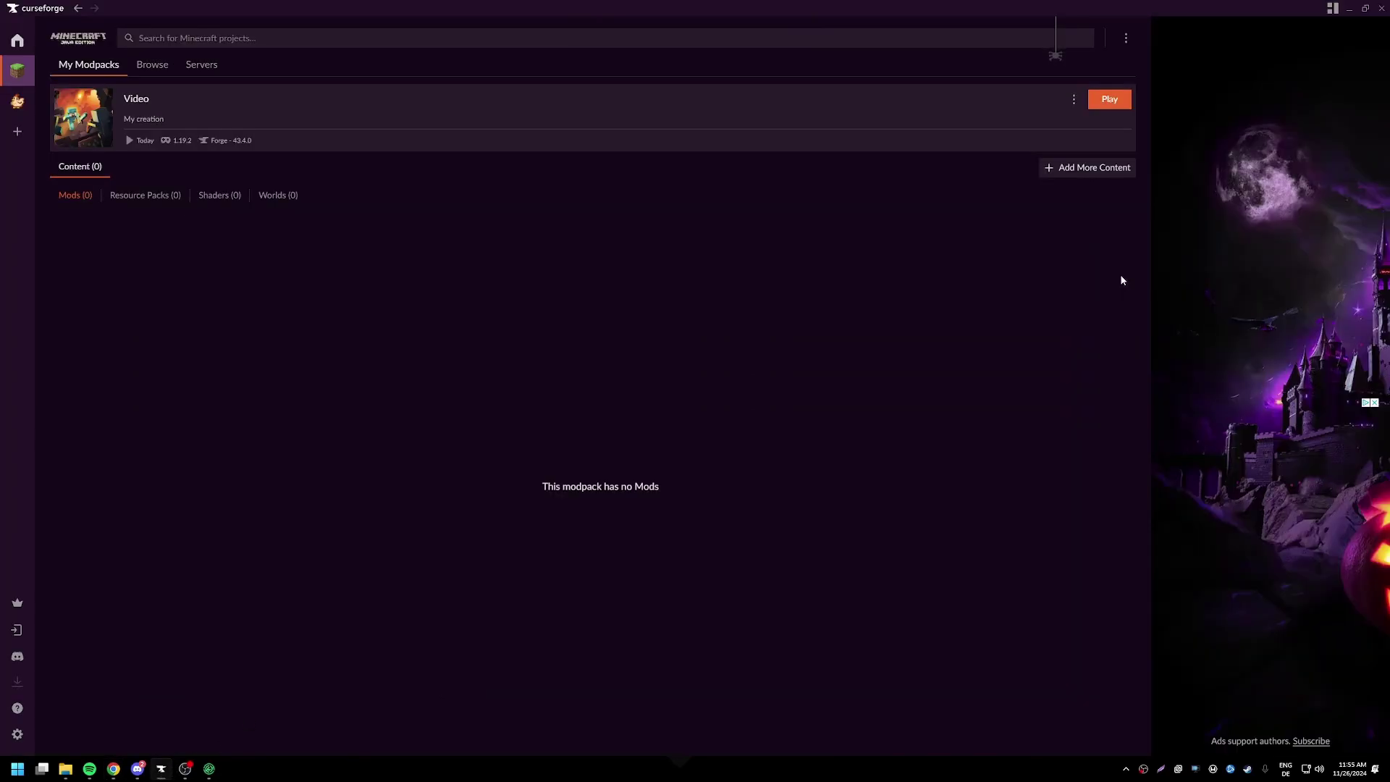
Step: Install Tensura: Reincarnated and its dependencies into the existing Video profile
click(113, 768)
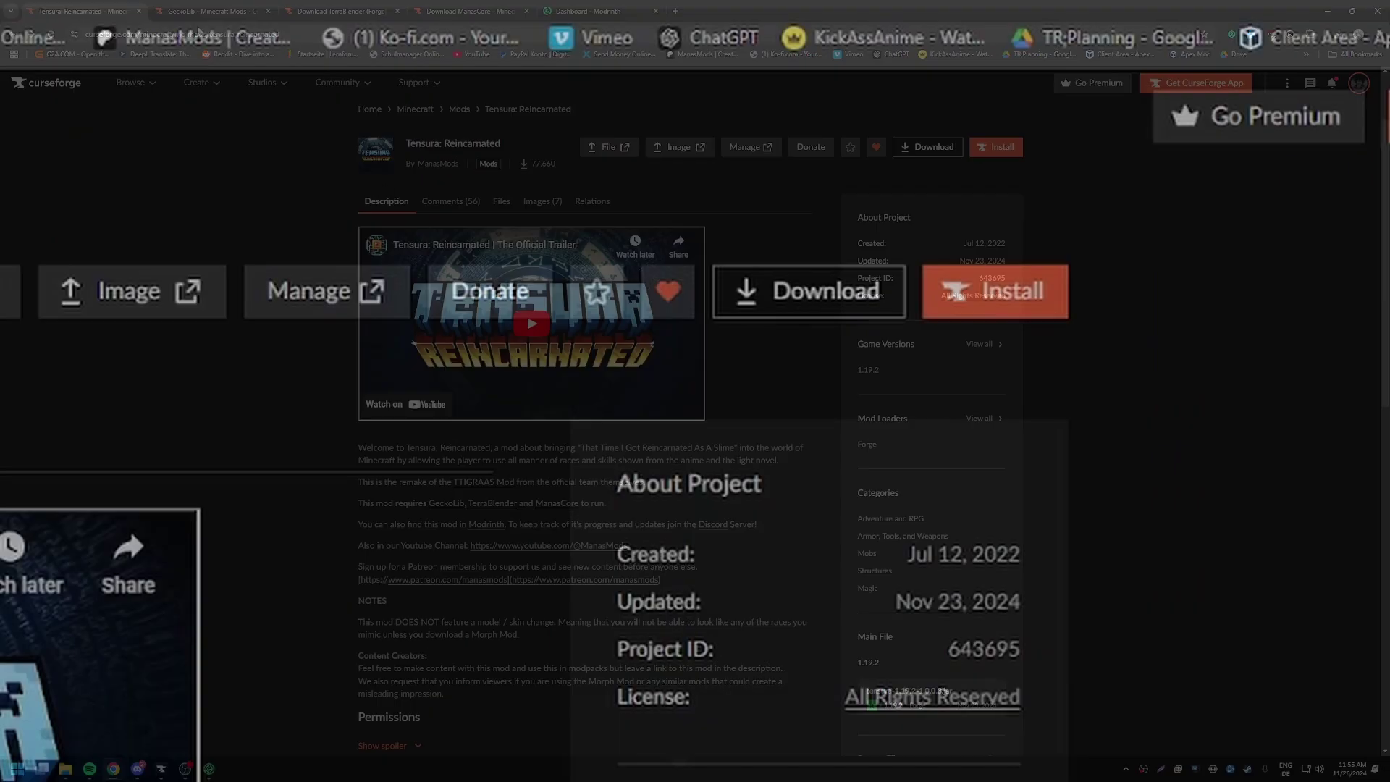
click(998, 147)
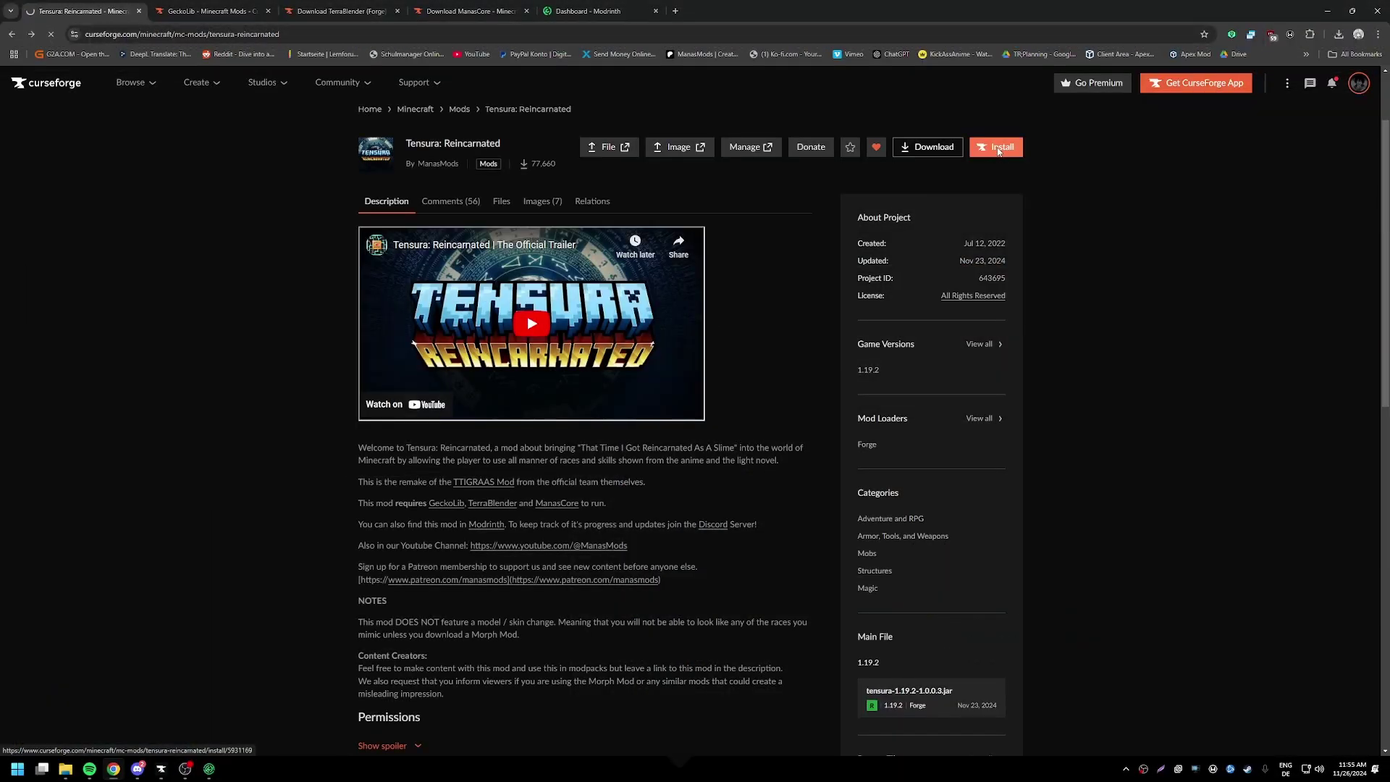
click(1042, 259)
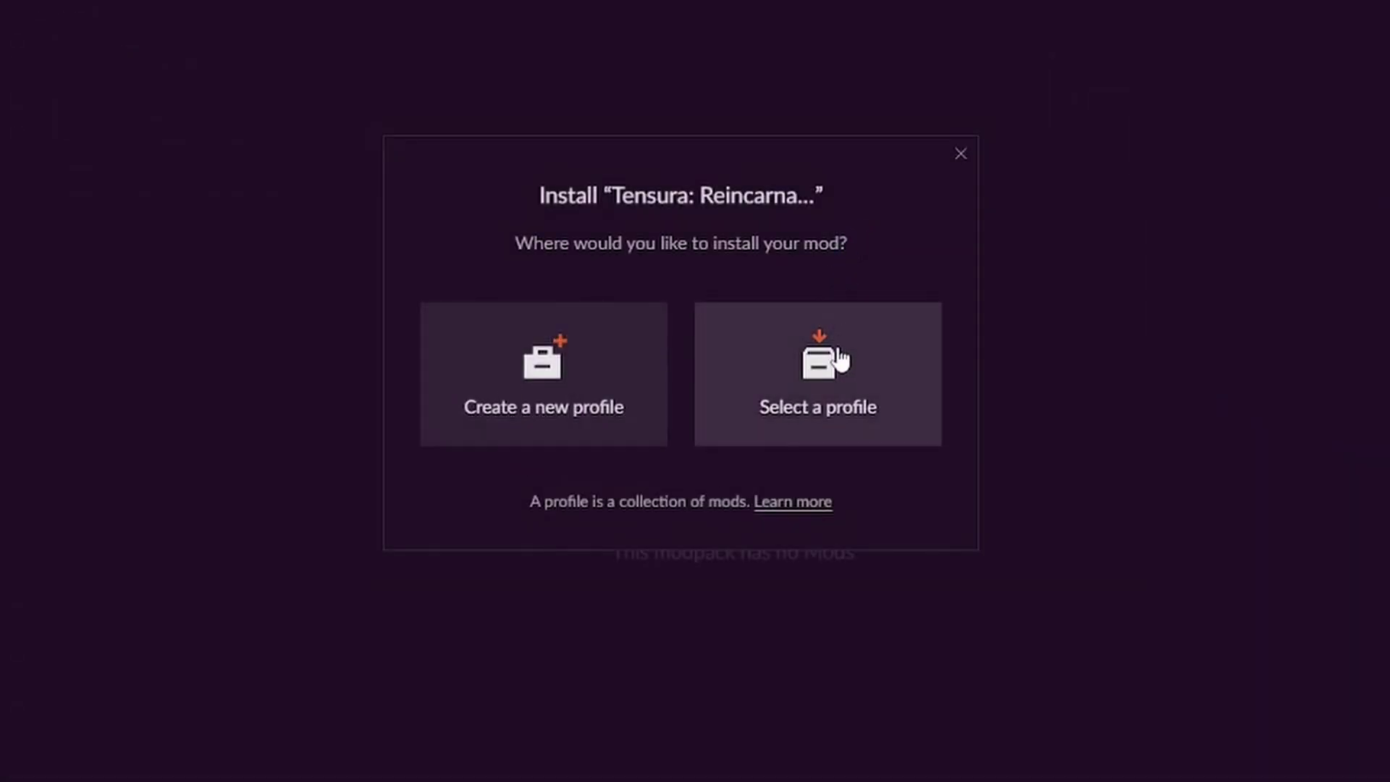
click(836, 358)
click(653, 619)
scroll(651, 620, down, 3)
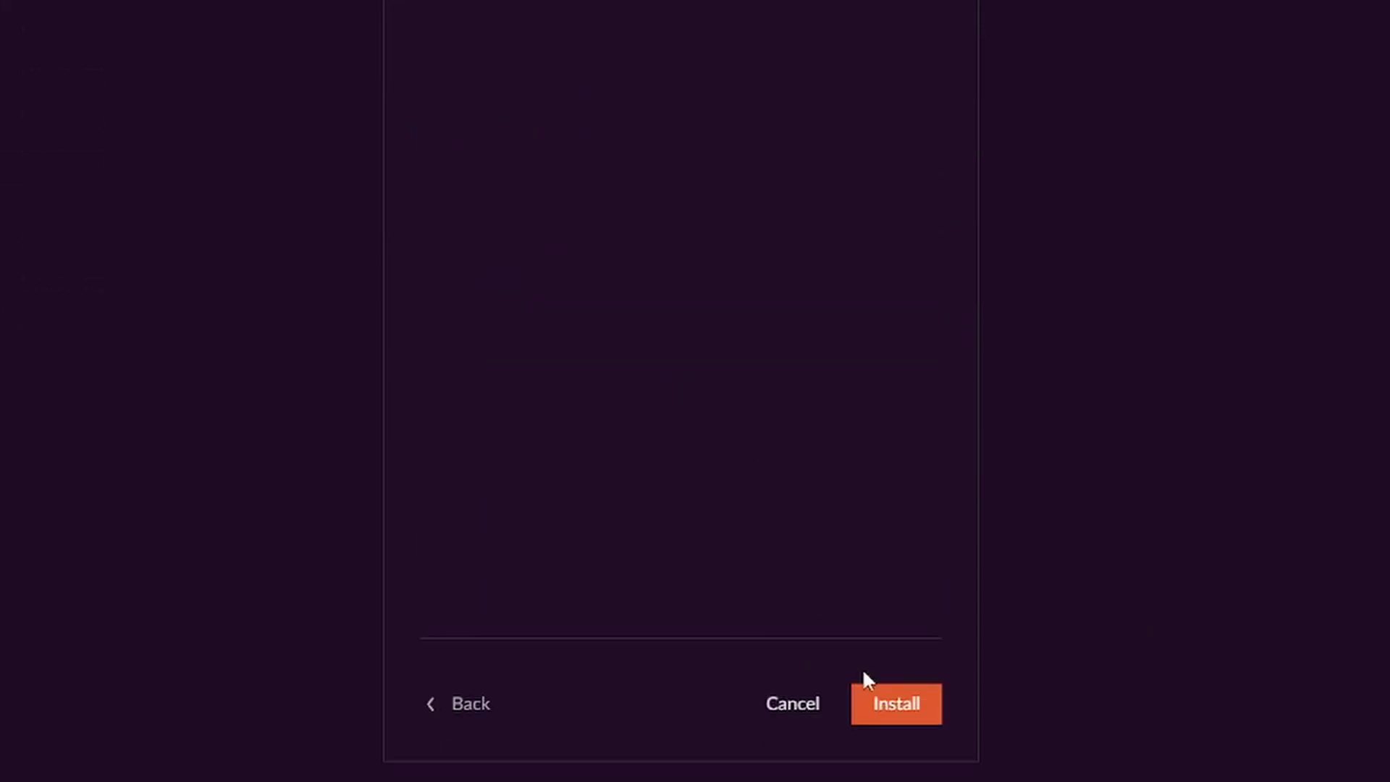
click(890, 695)
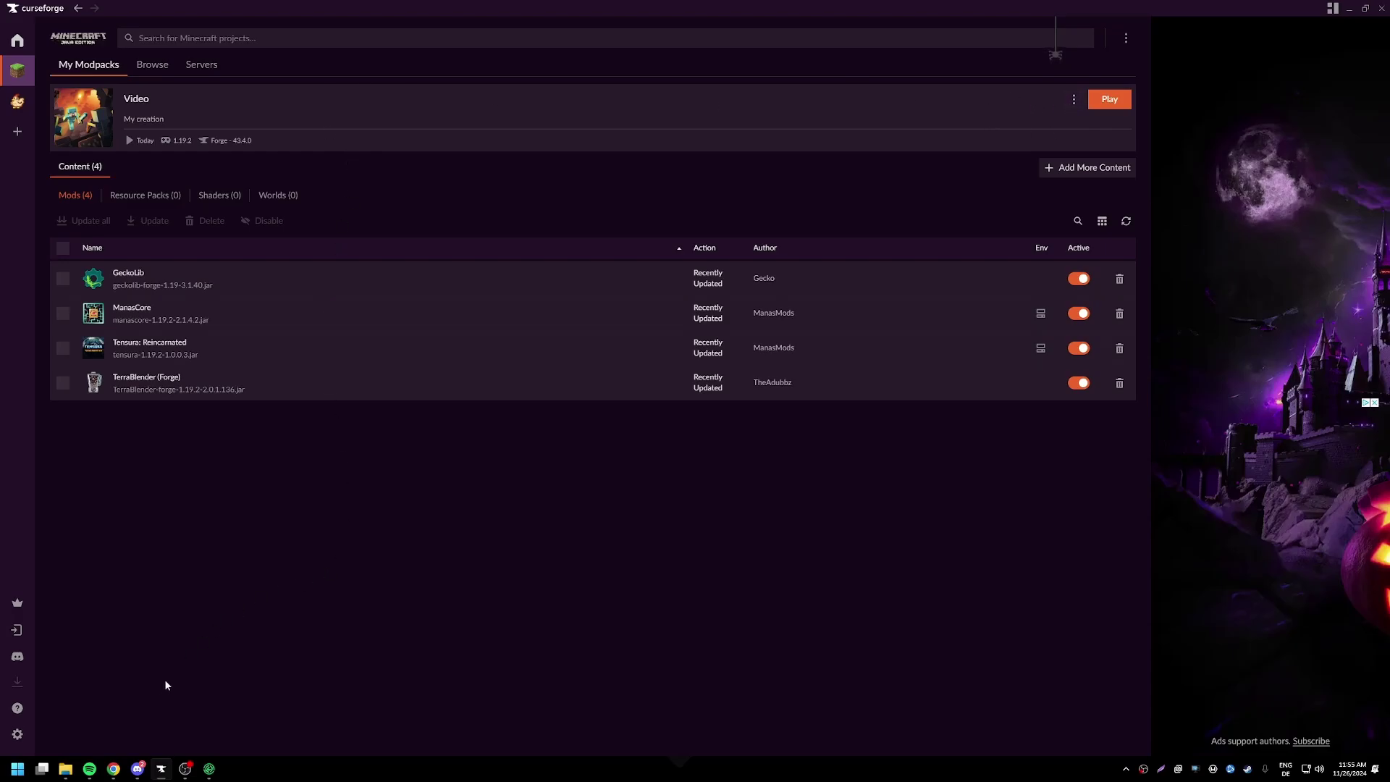
click(65, 768)
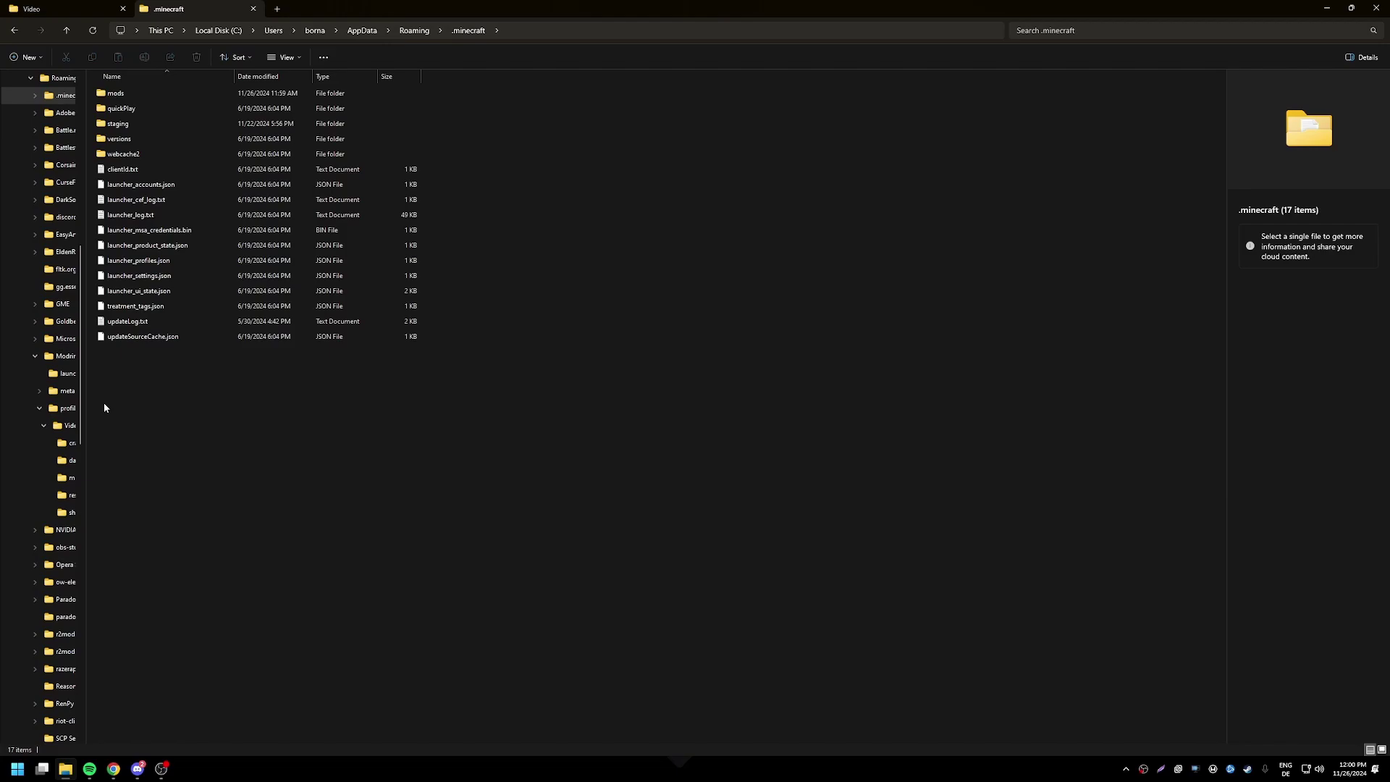